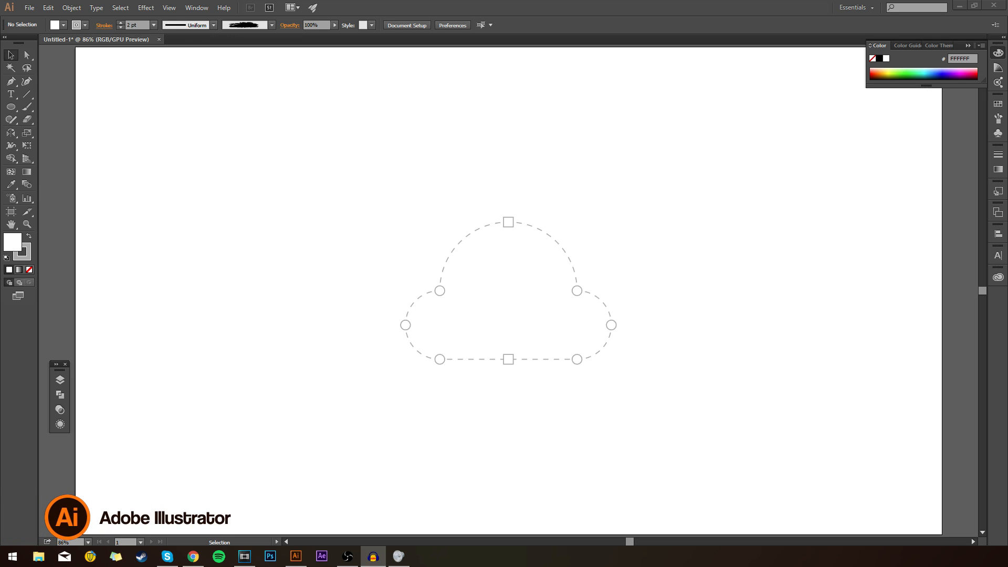
Step: Start a Pen path at the cloud guide's top square and curve it along the dashed arc to the upper-left circle
click(415, 234)
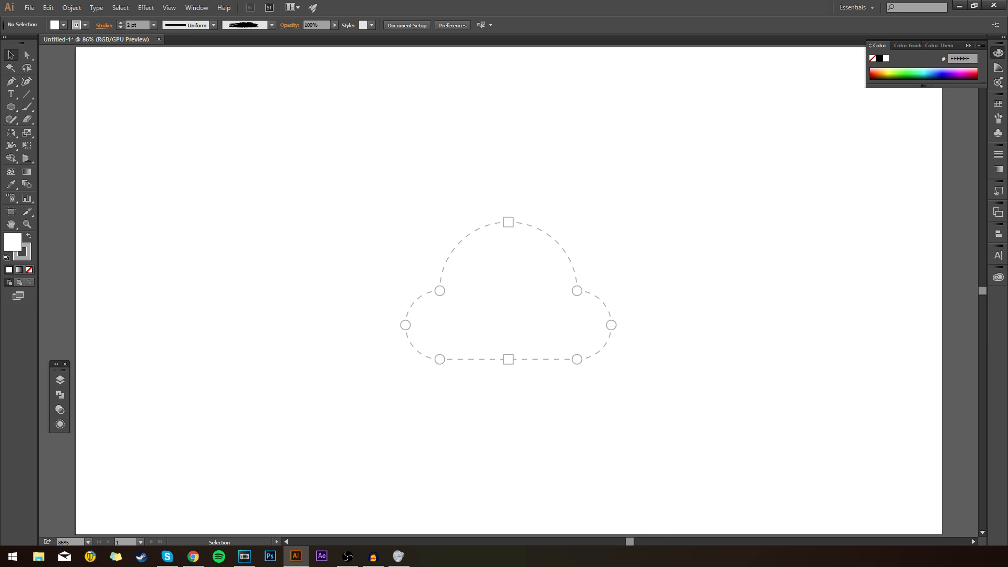
key(p)
click(60, 379)
click(137, 386)
click(60, 379)
key(ctrl+equal)
key(ctrl+equal)
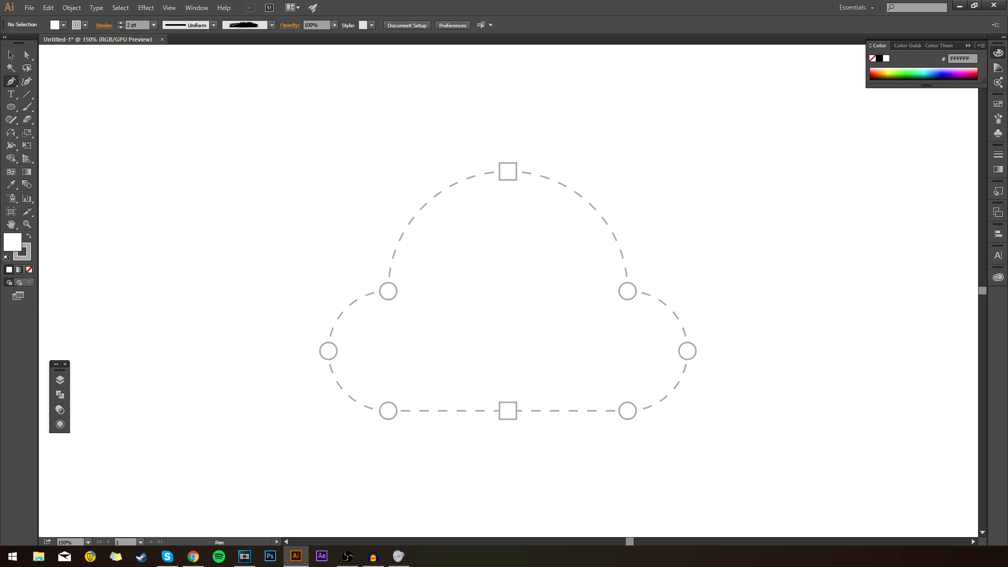
scroll(512, 187, up, 2)
scroll(507, 185, down, 1)
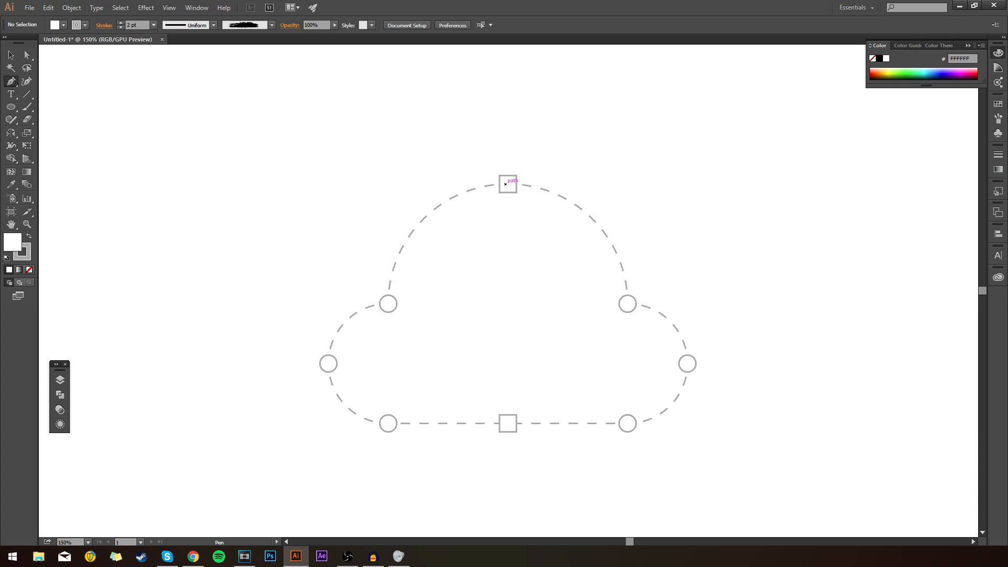
click(508, 184)
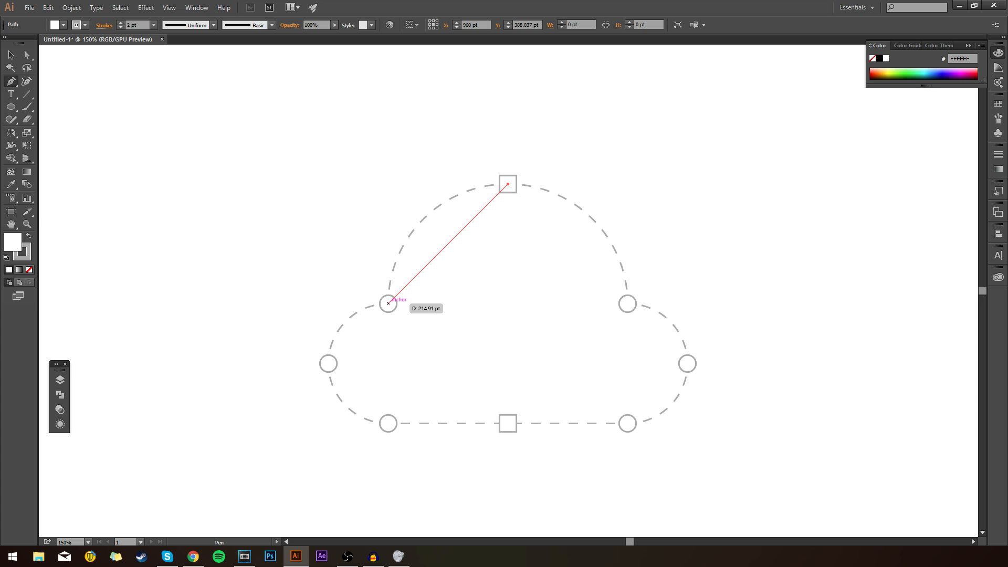
click(389, 304)
drag(388, 303, 381, 427)
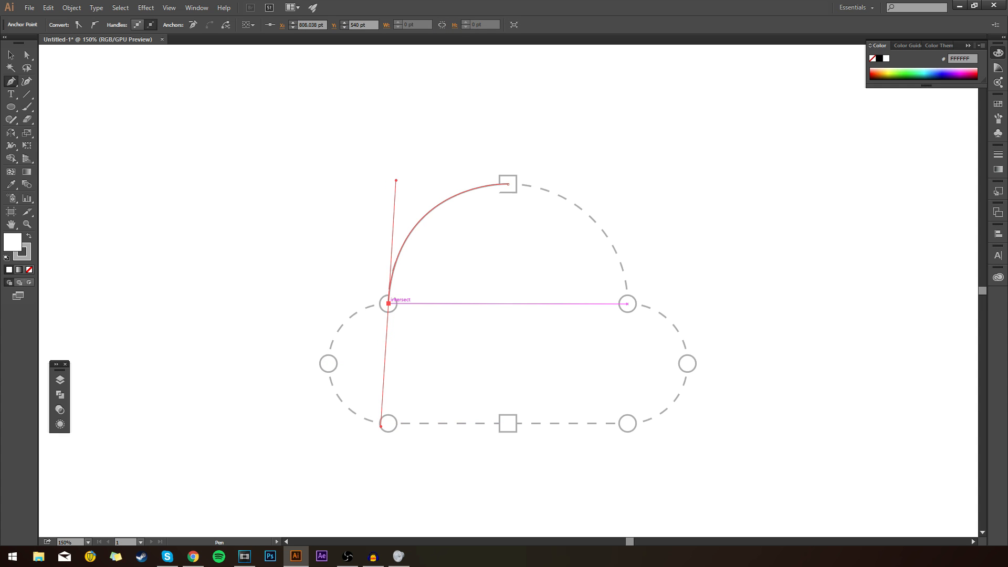
Step: Curve the Pen path around the cloud's left lobe, continue straight to the bottom centre square, and close it at the top square
drag(388, 303, 328, 365)
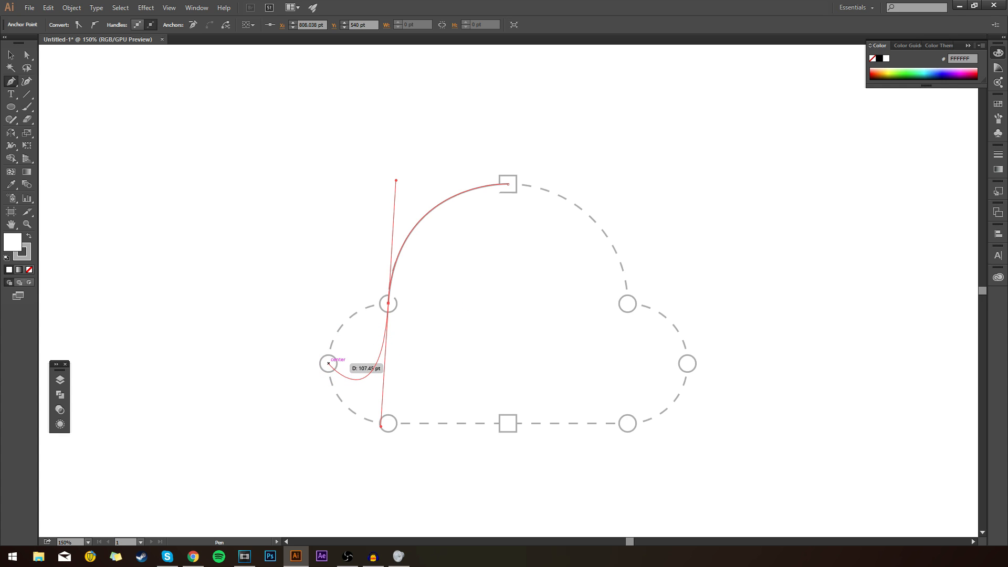
mouse_move(358, 322)
mouse_down()
mouse_move(214, 225)
mouse_move(322, 263)
mouse_move(338, 322)
mouse_move(371, 357)
mouse_move(386, 337)
mouse_move(423, 335)
mouse_move(383, 322)
mouse_move(304, 357)
mouse_move(383, 335)
mouse_move(359, 323)
mouse_up()
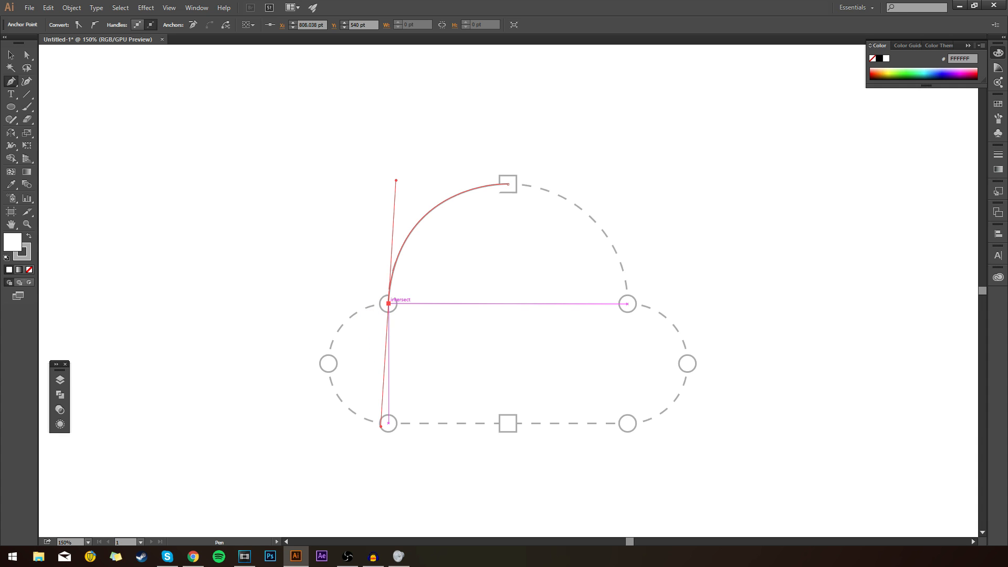
drag(388, 303, 323, 425)
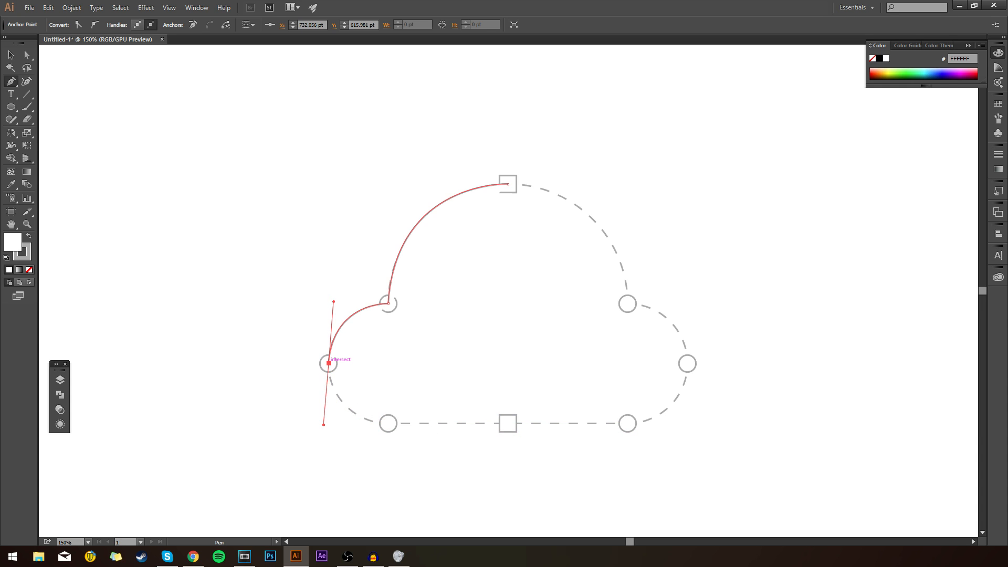
drag(389, 423, 446, 426)
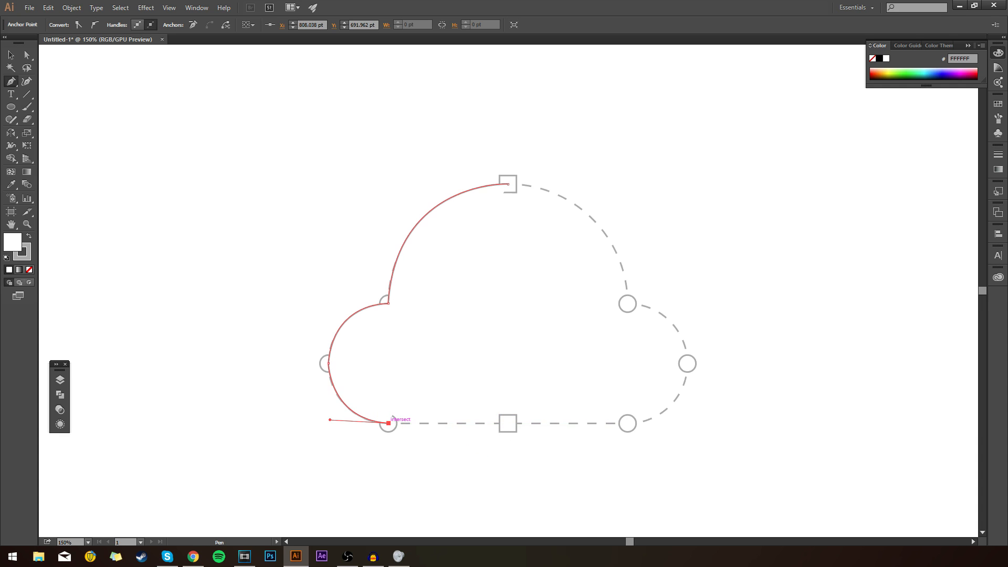
click(508, 422)
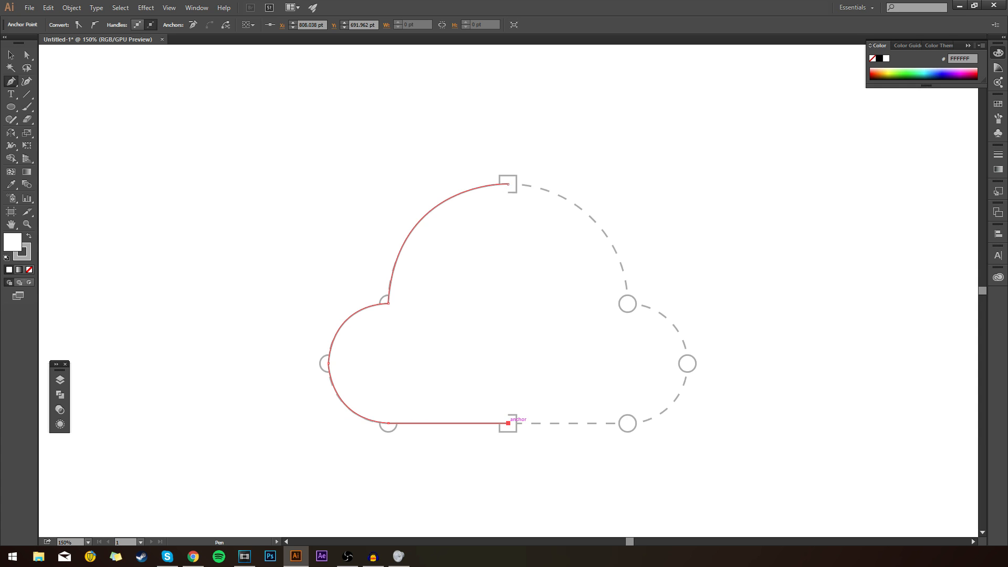
click(507, 185)
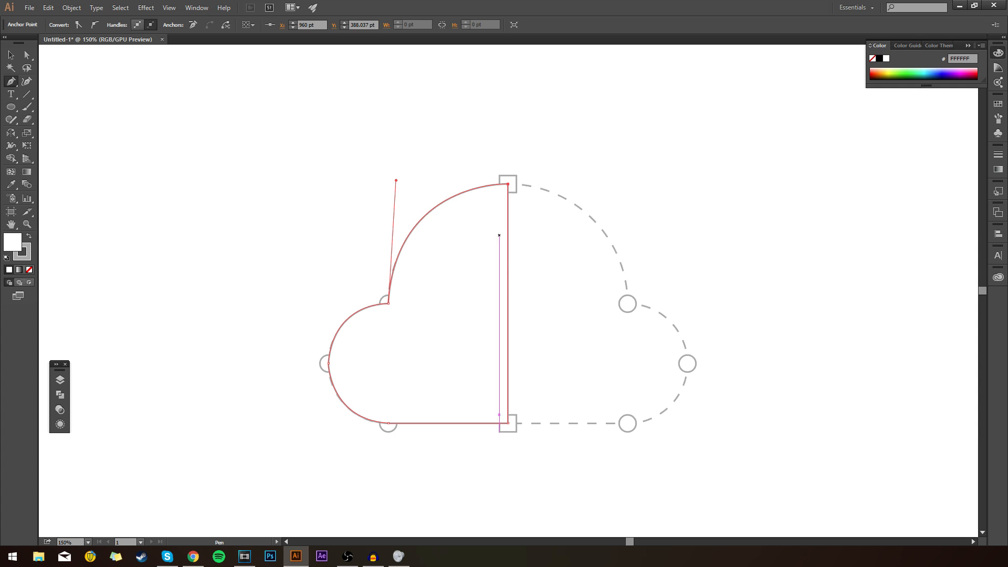
key(v)
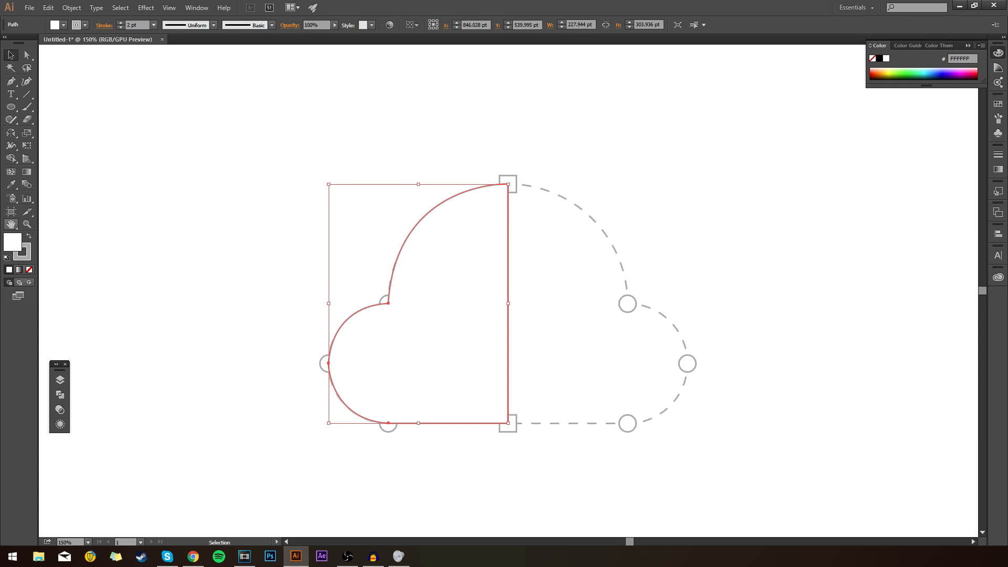
Step: Remove the half-cloud path's fill and set its stroke colour to 191919
click(30, 269)
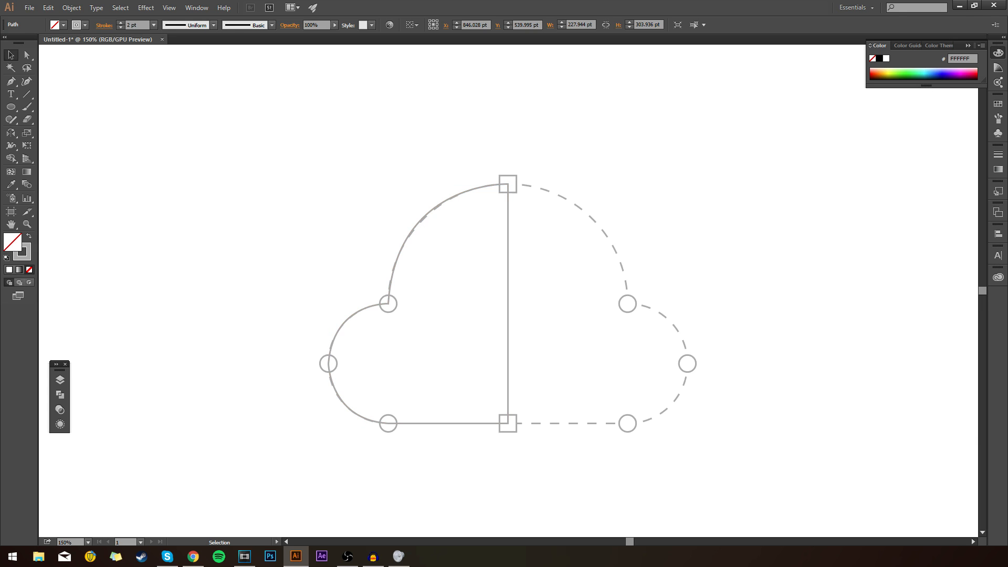
click(171, 165)
click(411, 232)
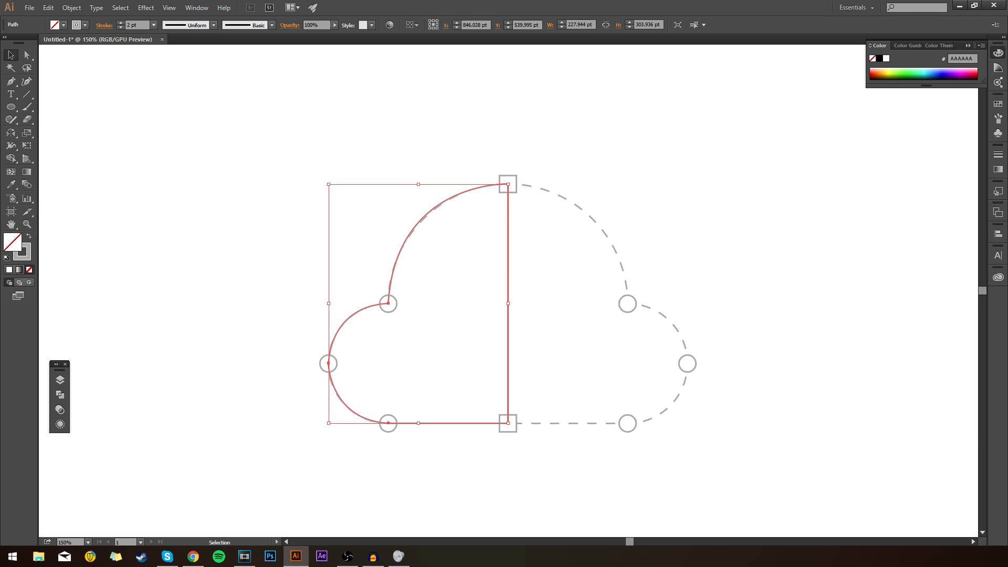
double_click(22, 251)
drag(615, 237, 615, 231)
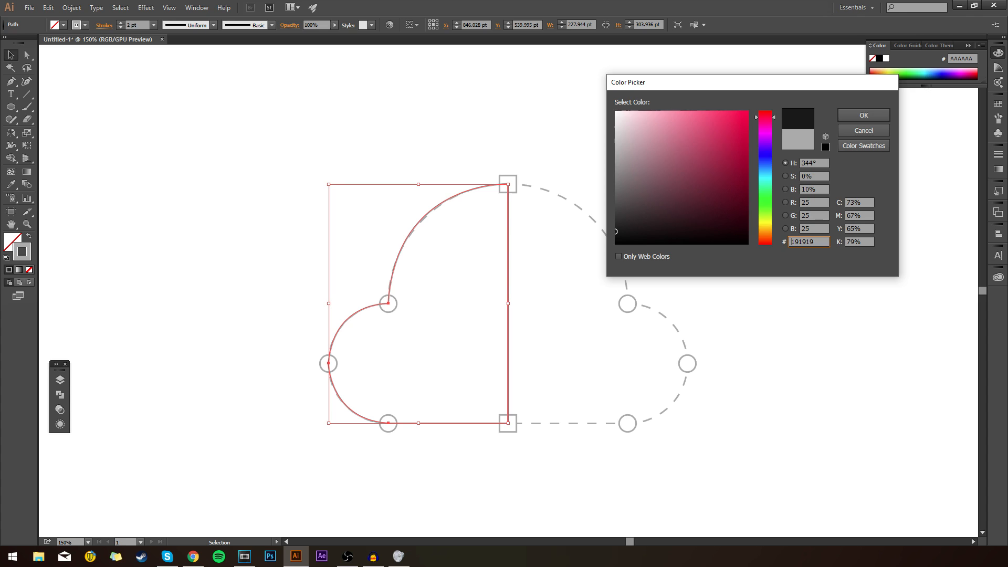
click(863, 115)
click(788, 168)
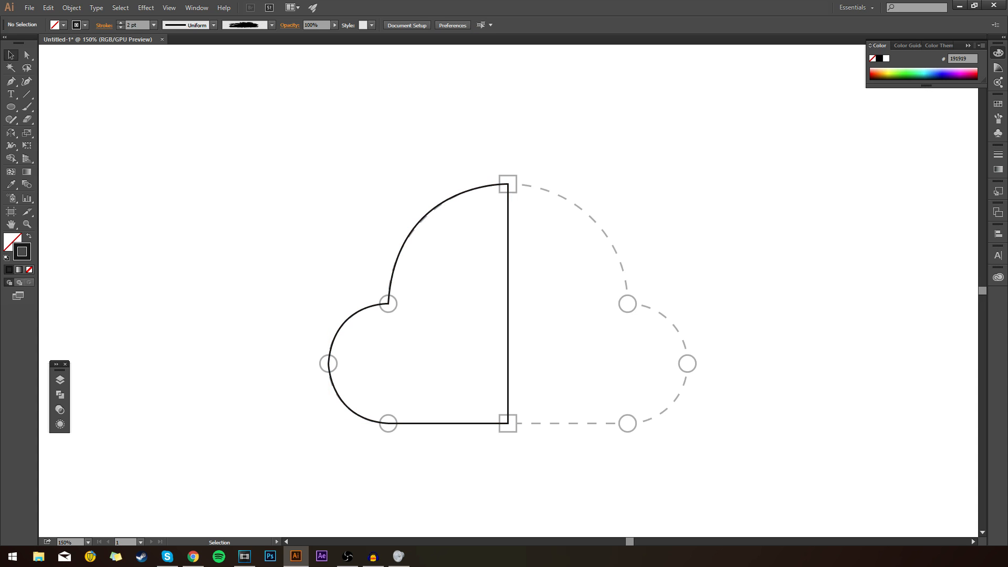
Step: Delete the curved half-cloud path and redraw the left half as a closed Pen path of straight segments through the guide markers
drag(390, 161, 547, 345)
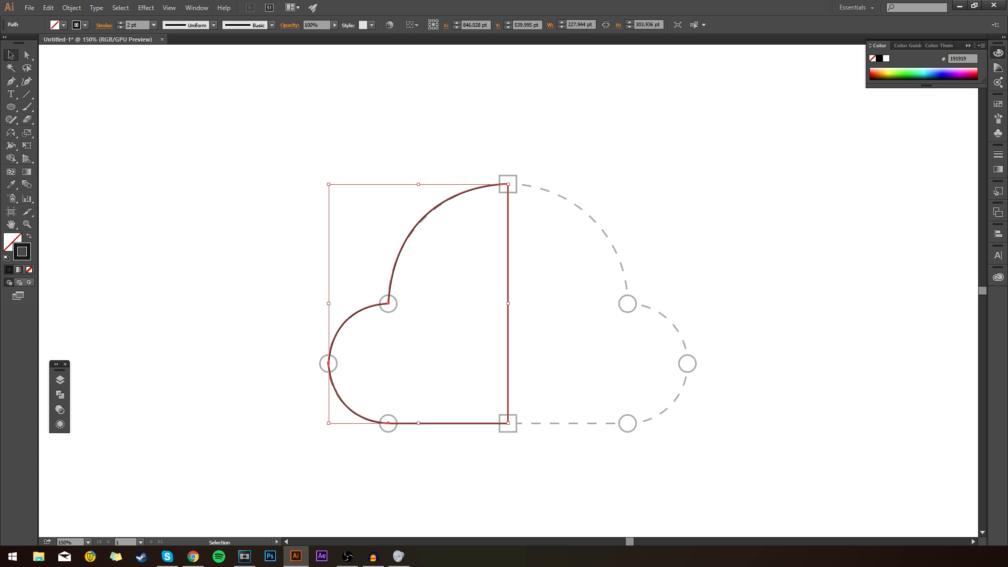
key(Delete)
key(p)
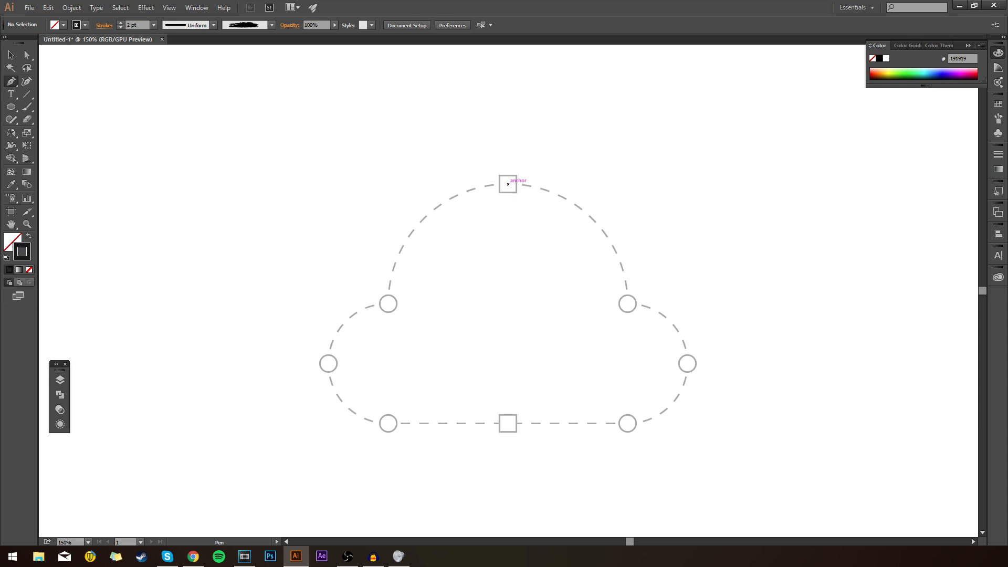
click(507, 184)
click(388, 303)
click(328, 362)
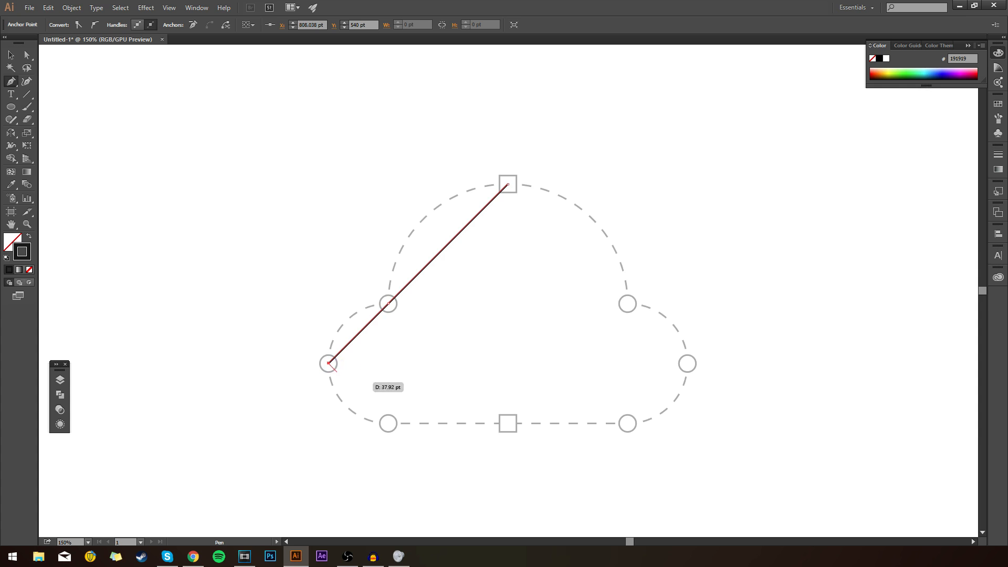
key(ctrl+z)
click(328, 362)
click(388, 423)
click(508, 423)
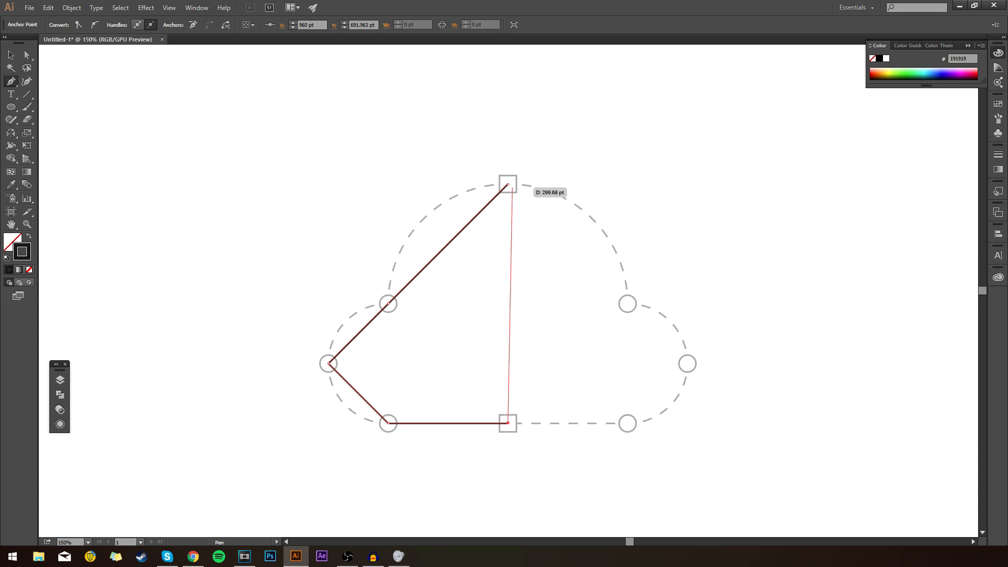
click(507, 184)
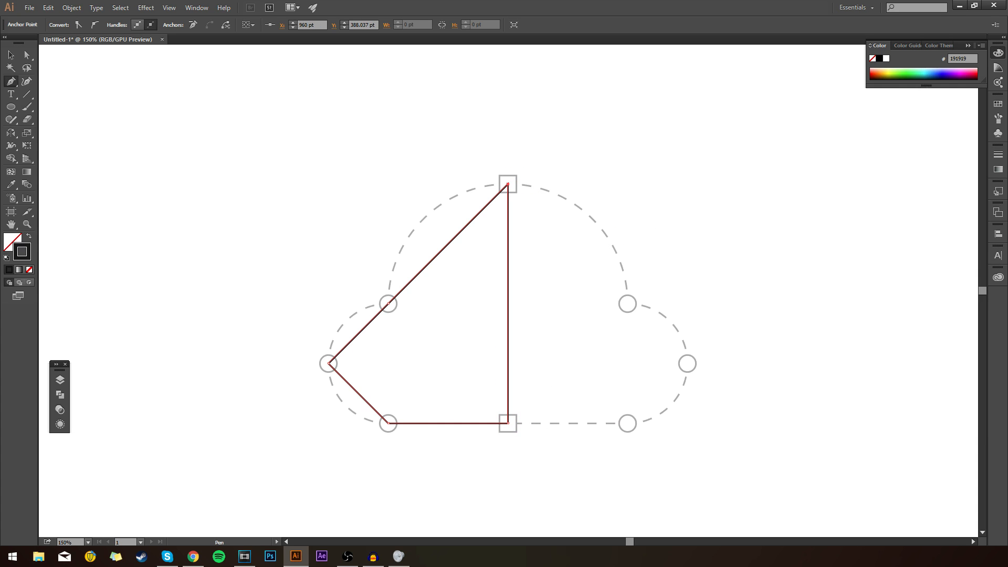
click(11, 55)
key(ctrl+shift+a)
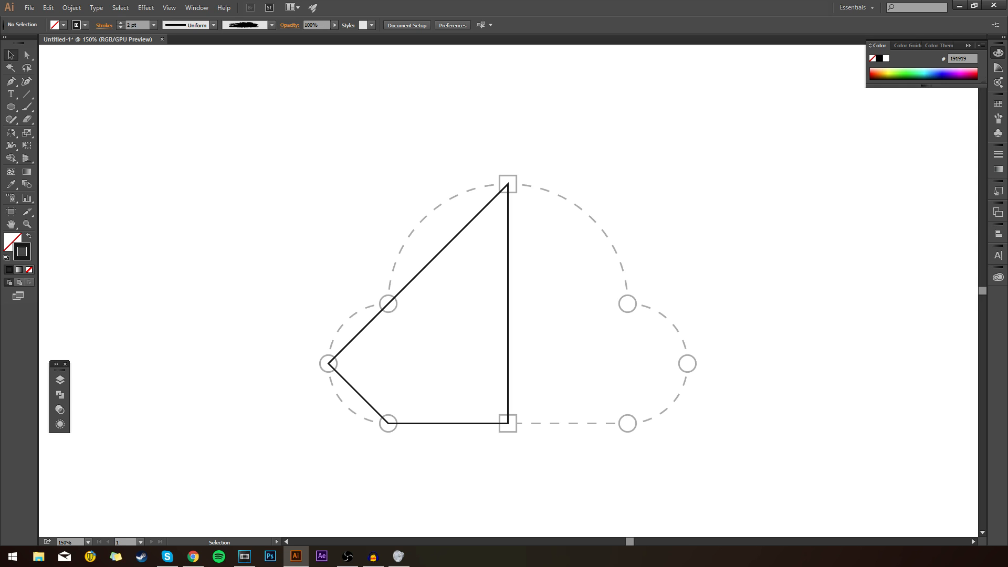
Step: Bend the segment between the top square and upper-left circle onto the dashed arc, keeping the vertical centre edge straight
click(448, 242)
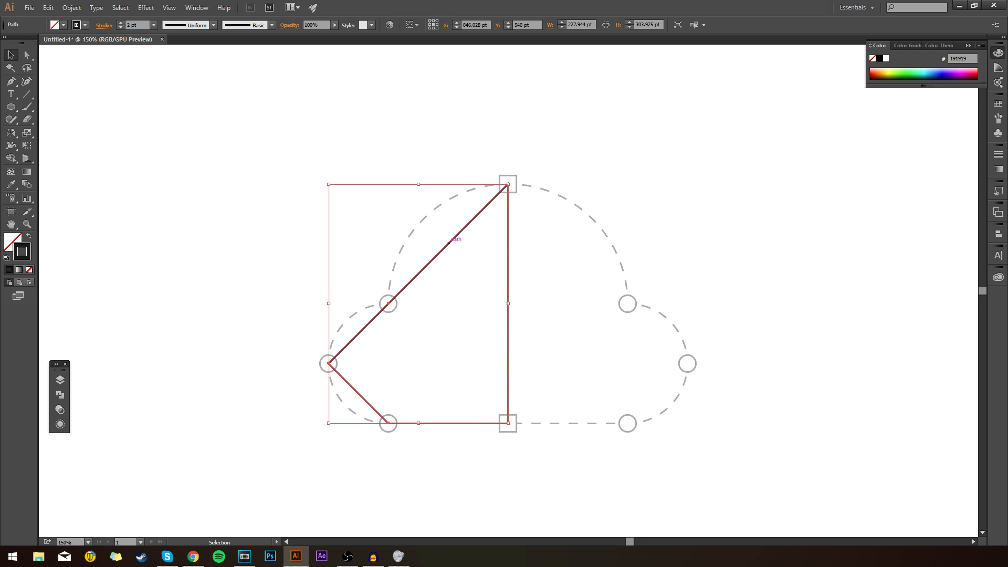
key(p)
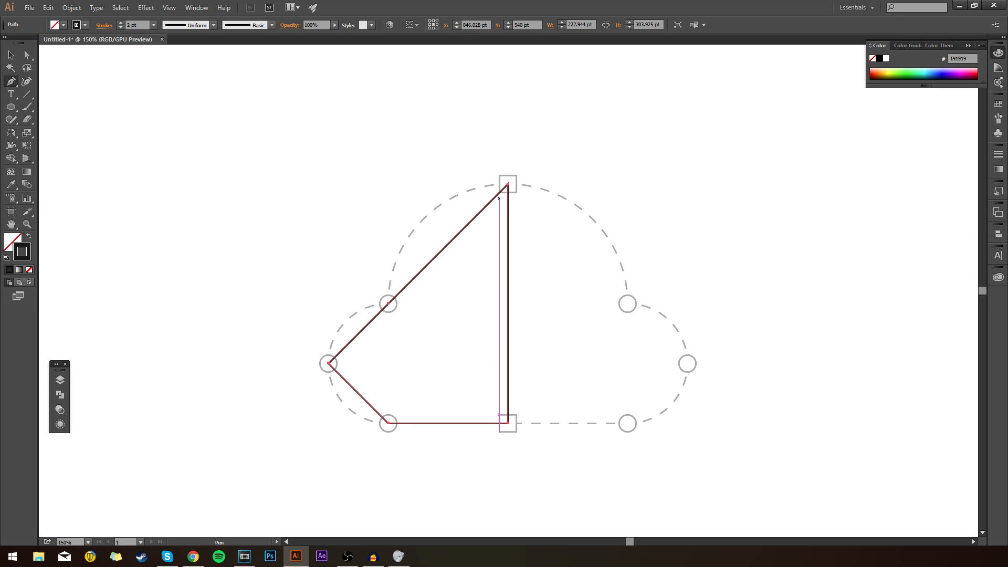
drag(507, 183, 386, 192)
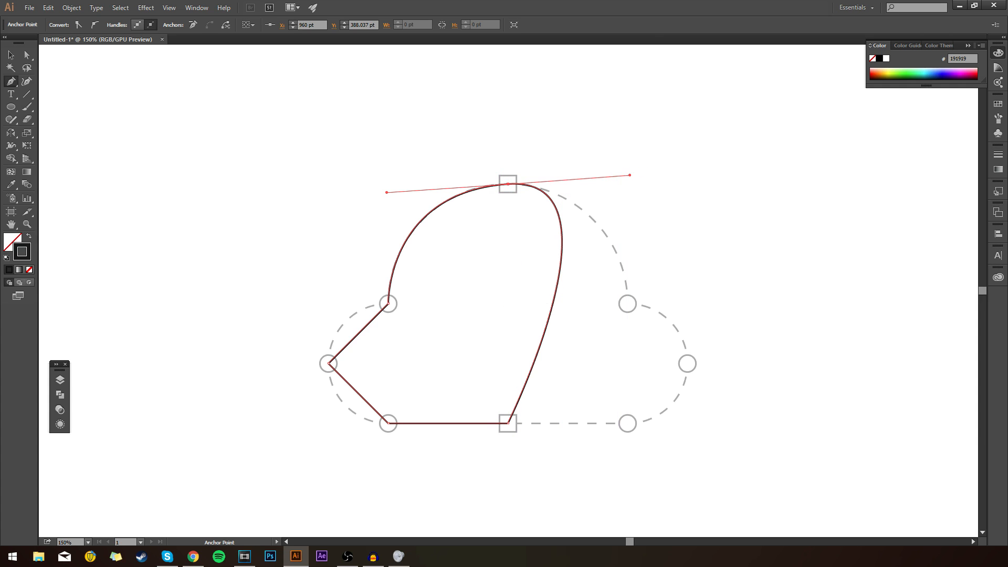
drag(630, 174, 508, 184)
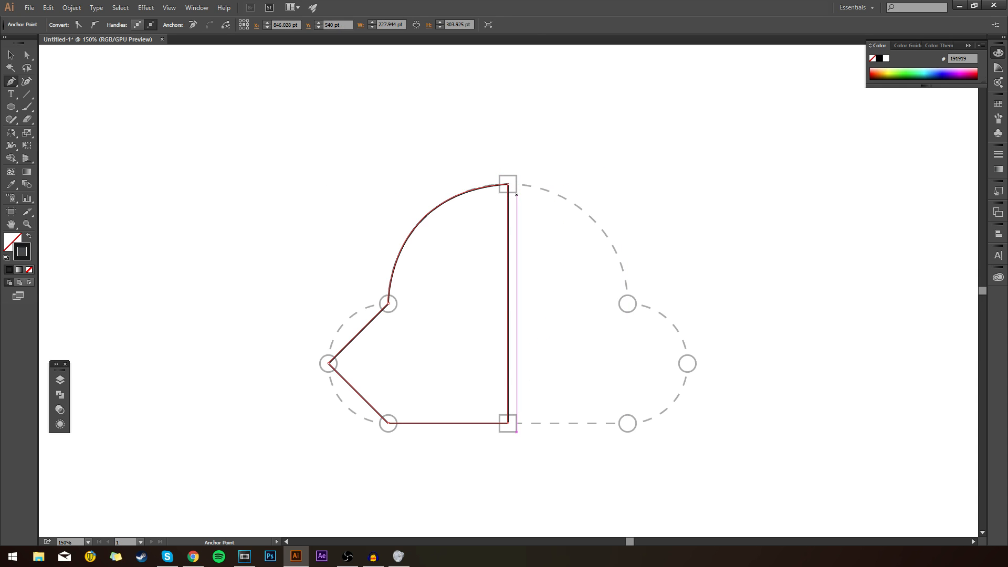
Step: Bend the two straight segments of the cloud's left lobe onto the dashed guide arcs and deselect the path
drag(388, 304, 460, 297)
click(388, 304)
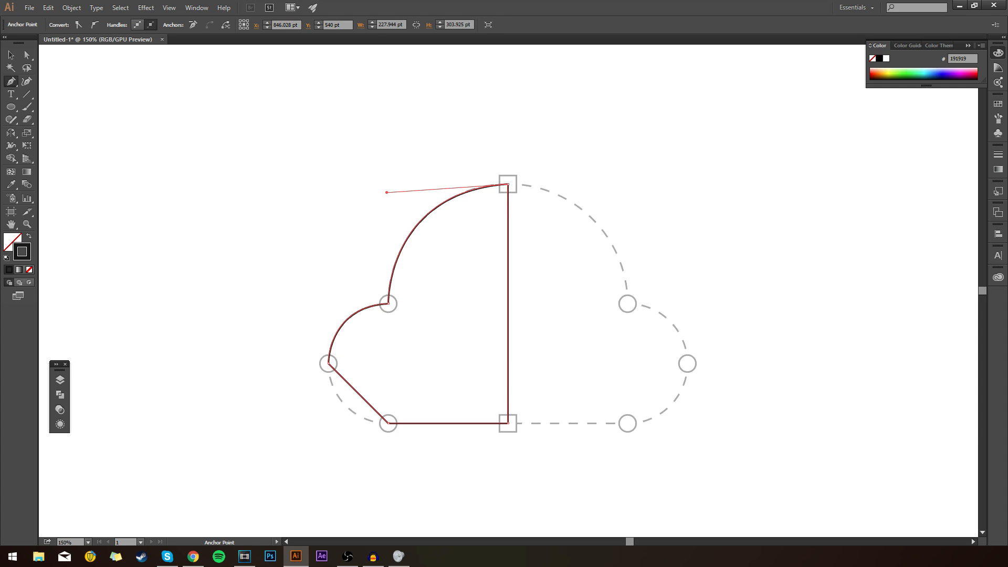
drag(329, 363, 331, 423)
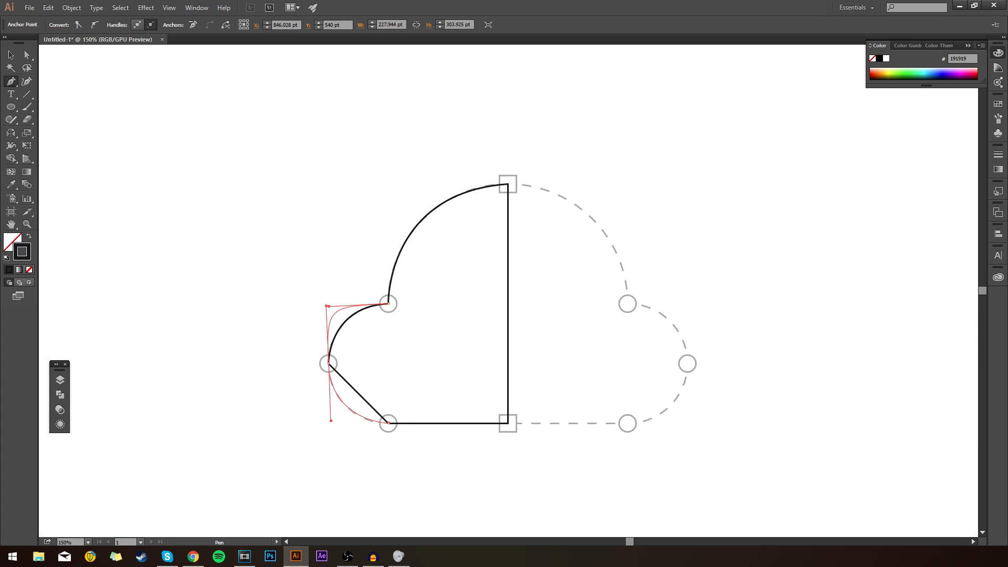
click(389, 423)
drag(325, 303, 328, 363)
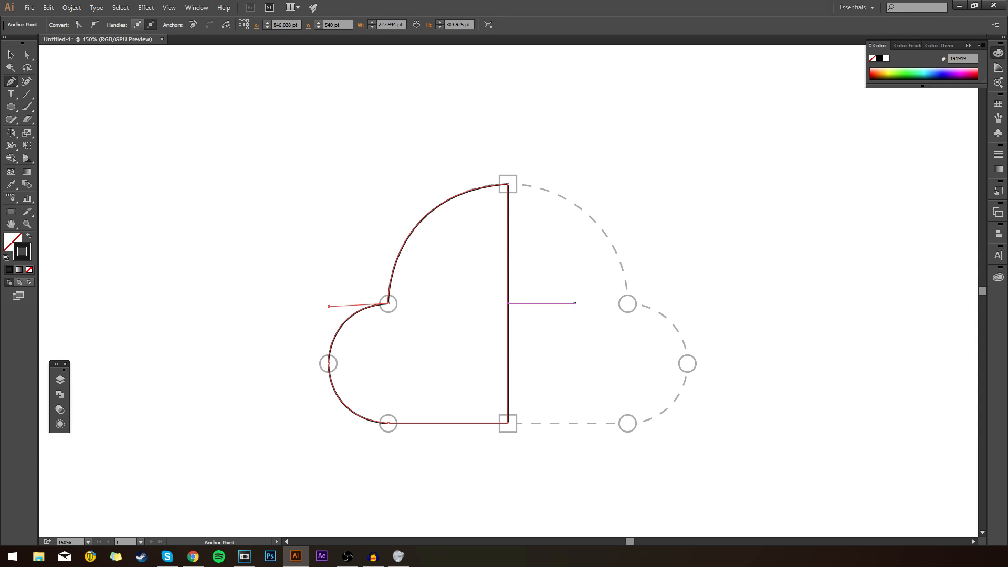
key(v)
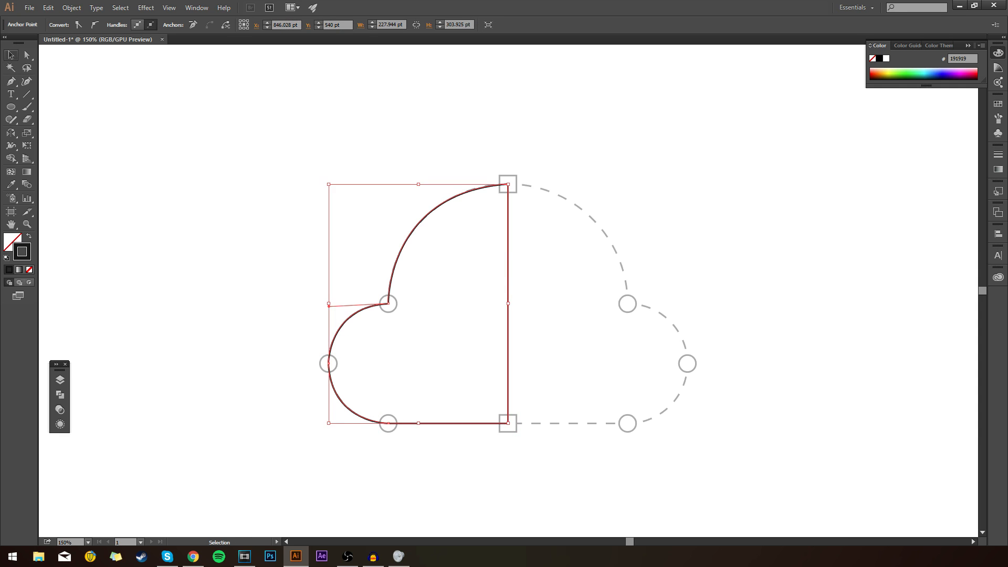
key(ctrl+shift+a)
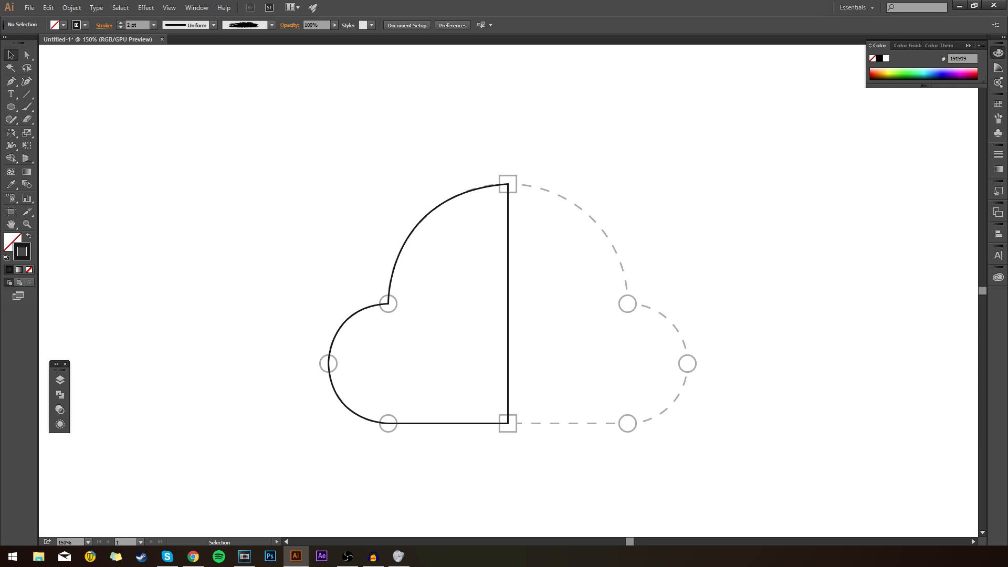
drag(580, 96, 596, 120)
click(303, 444)
click(596, 119)
Step: Draw an open zigzag Pen path of straight segments in the empty area right of the cloud
key(p)
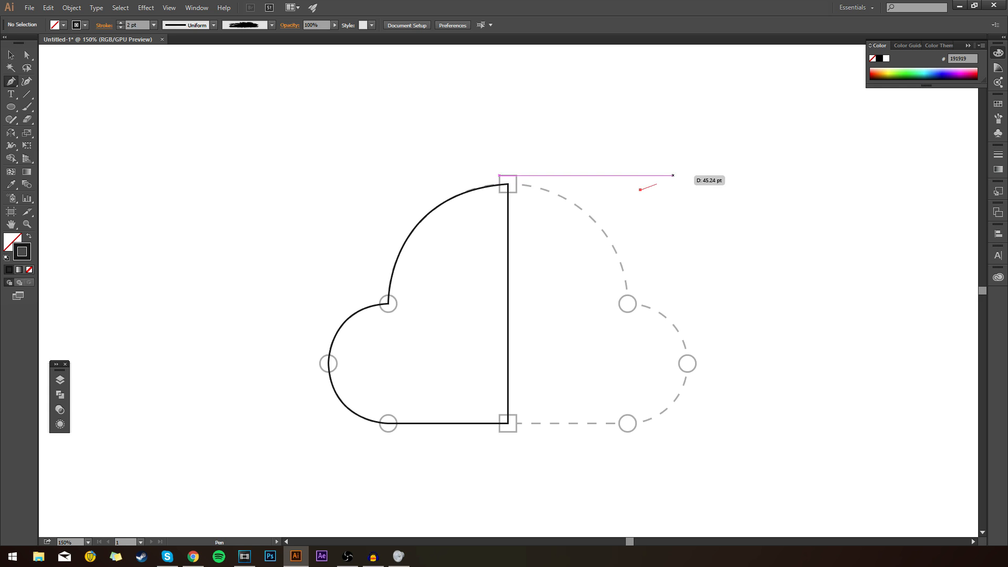
click(640, 189)
click(683, 175)
click(702, 221)
click(733, 205)
click(748, 211)
click(743, 250)
click(747, 269)
click(773, 271)
Step: Move a middle anchor of the zigzag upward using Direct Selection and delete the entire zigzag path
click(27, 55)
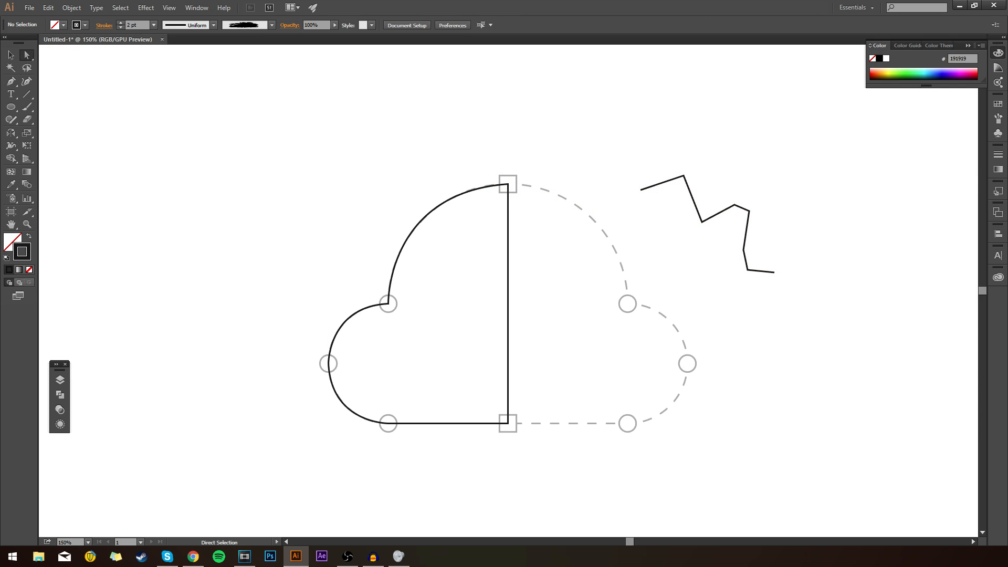
drag(733, 205, 737, 128)
click(737, 128)
drag(661, 127, 855, 305)
key(Delete)
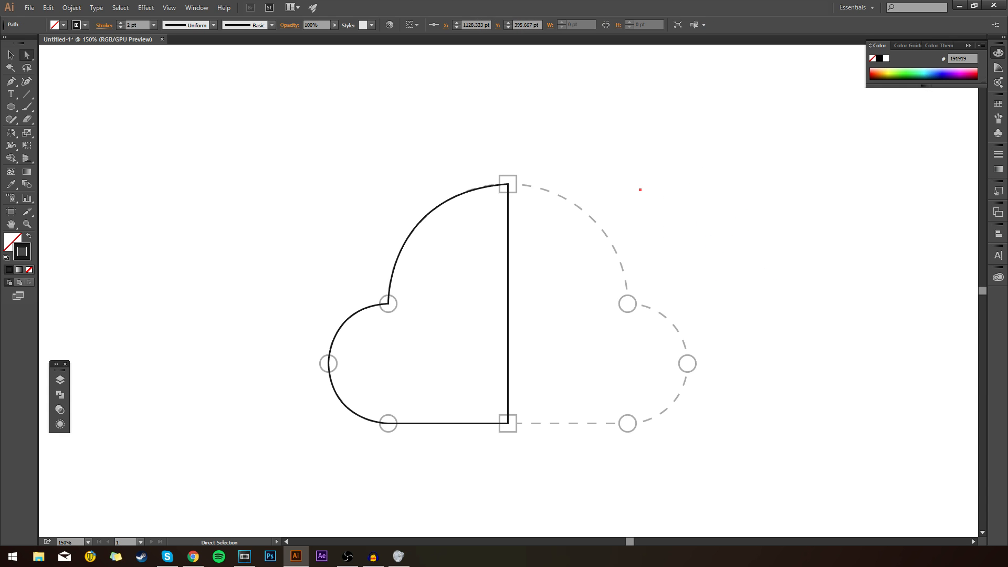
key(Delete)
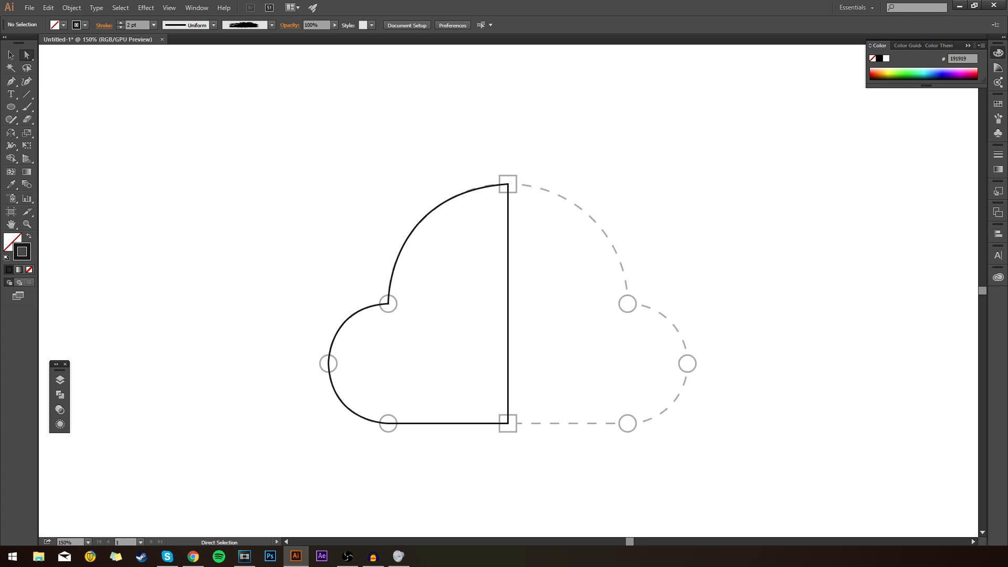
Step: Select the traced half-cloud path and swap its fill and stroke to make it a solid dark shape without an outline
key(v)
click(508, 303)
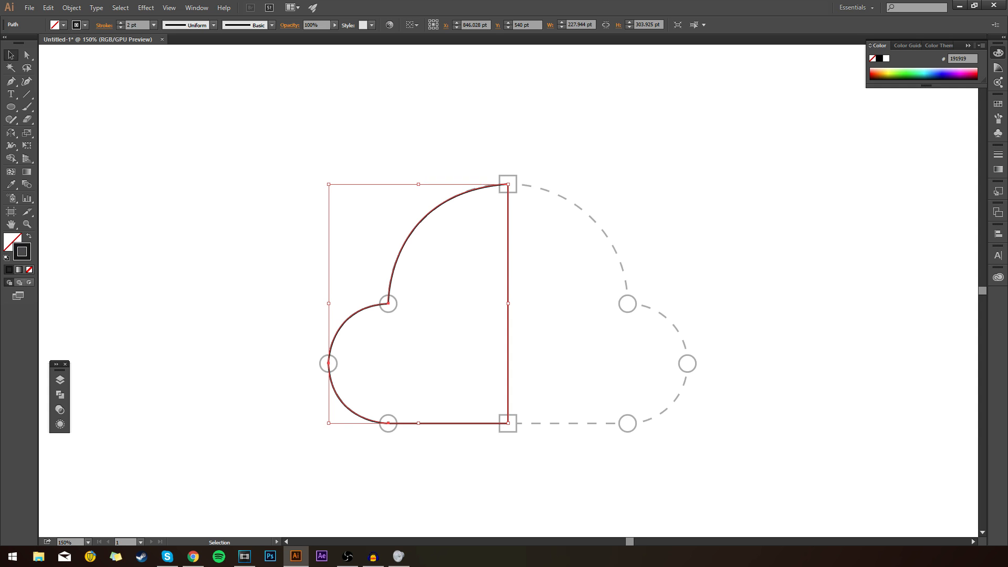
click(29, 235)
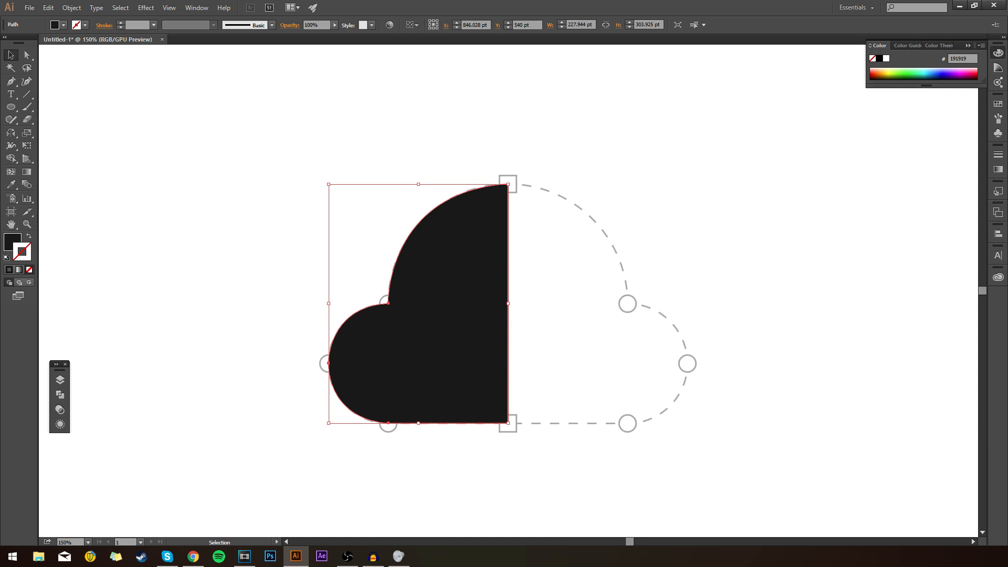
Step: Paste a copy of the half-cloud in front, reflect it across the vertical axis, and align it with the guide's right half
key(a)
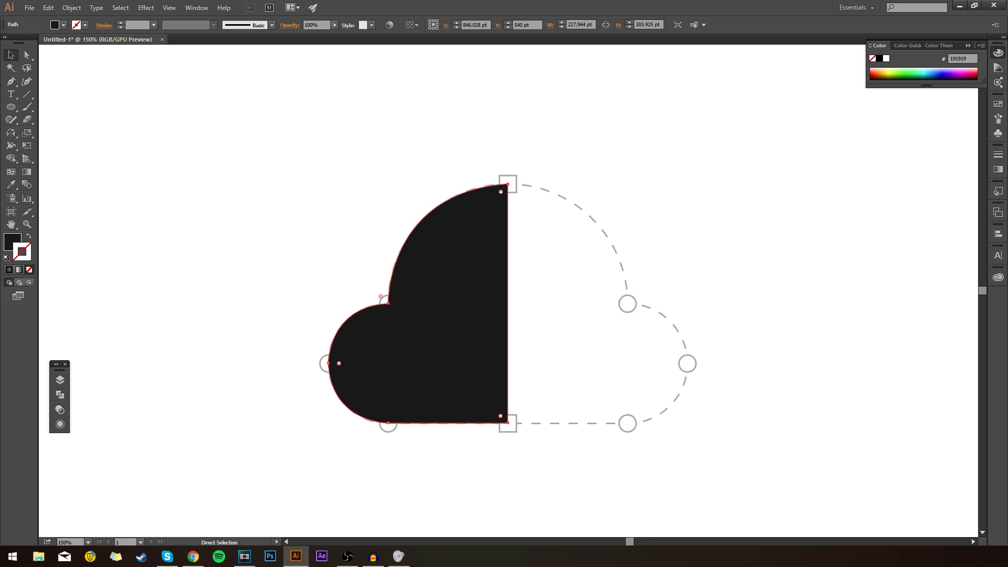
key(v)
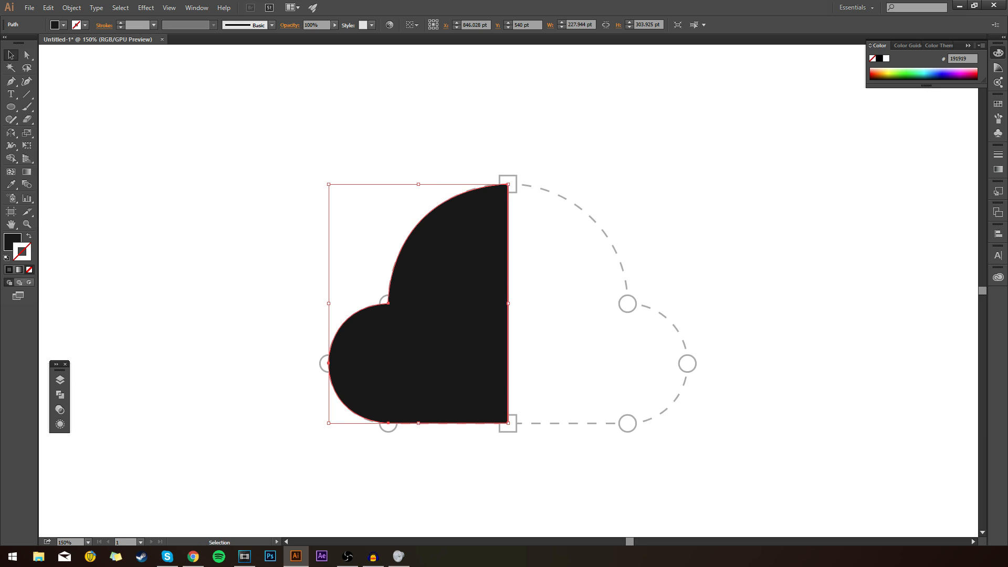
right_click(460, 282)
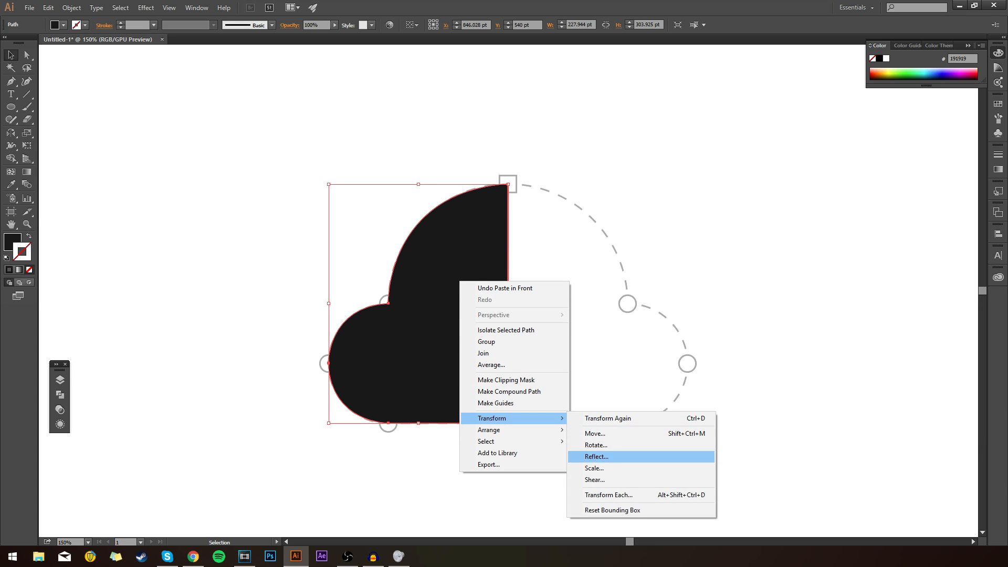
click(596, 456)
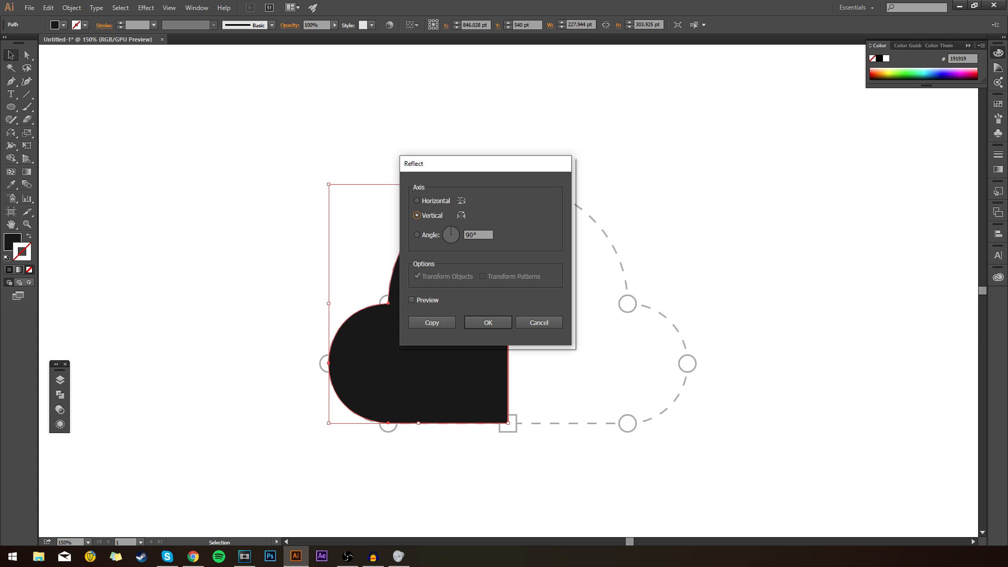
click(487, 322)
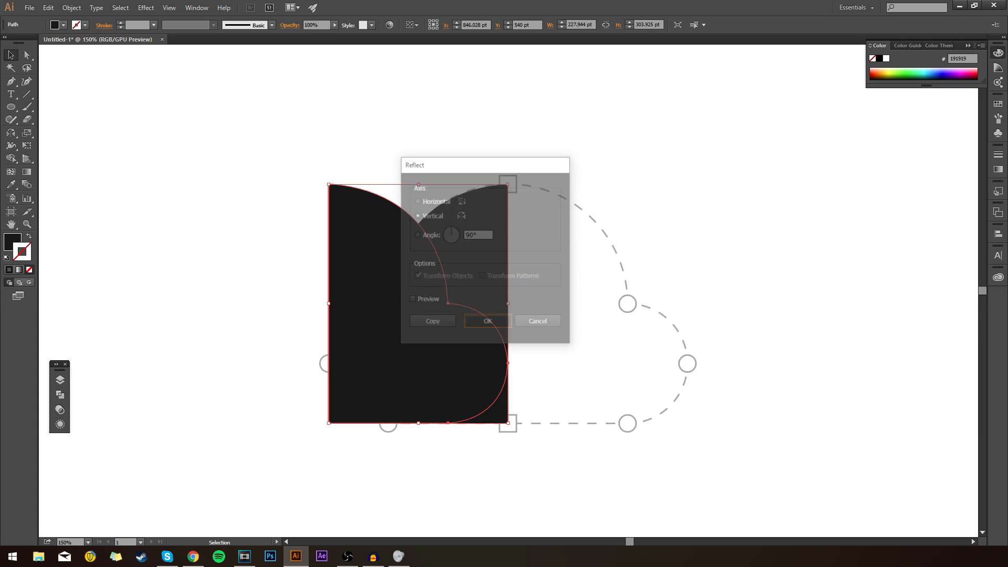
drag(371, 325, 550, 334)
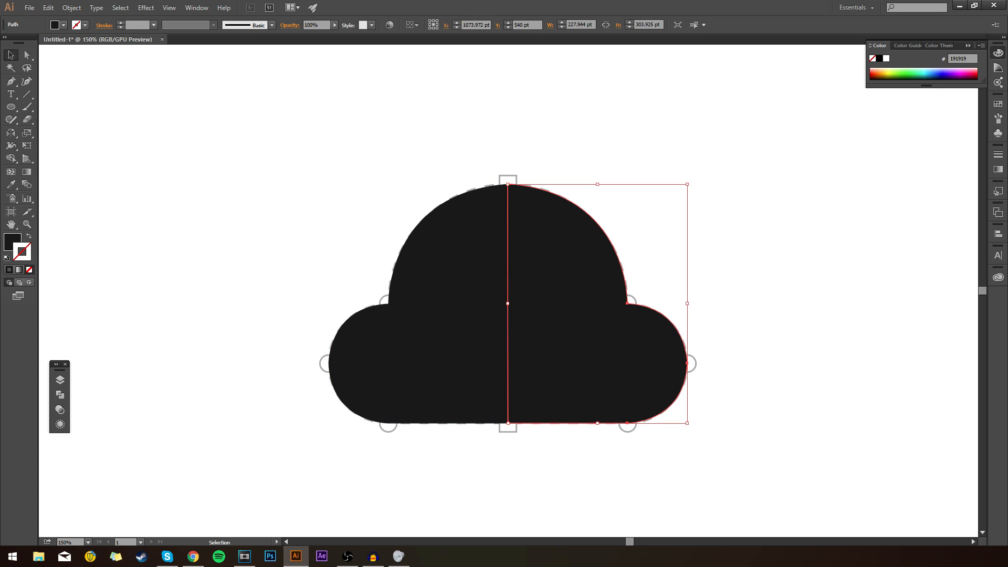
key(ctrl+shift+a)
Step: Select both cloud halves, unite them into one shape with Pathfinder, and deselect the result
drag(711, 151, 249, 425)
click(59, 380)
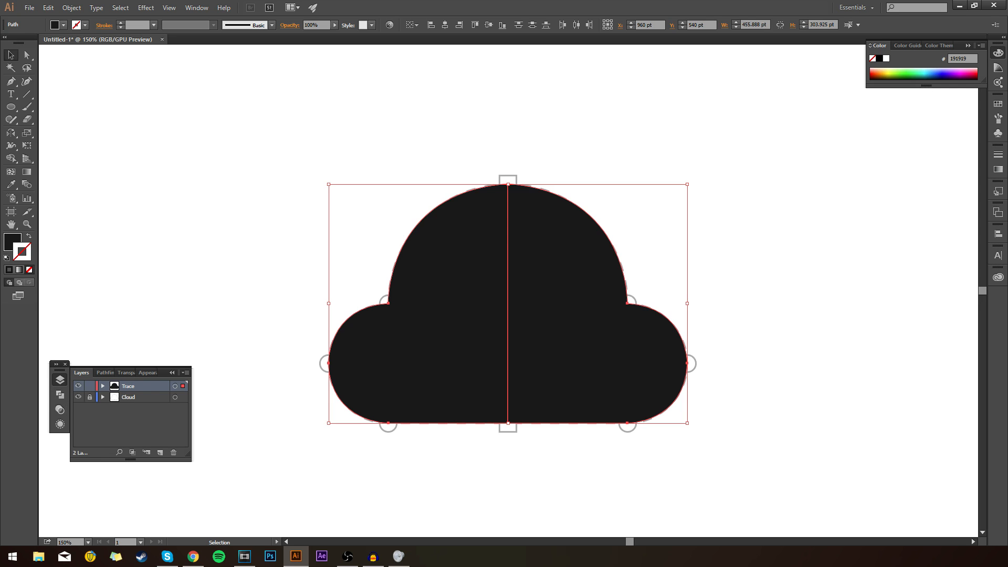
click(197, 7)
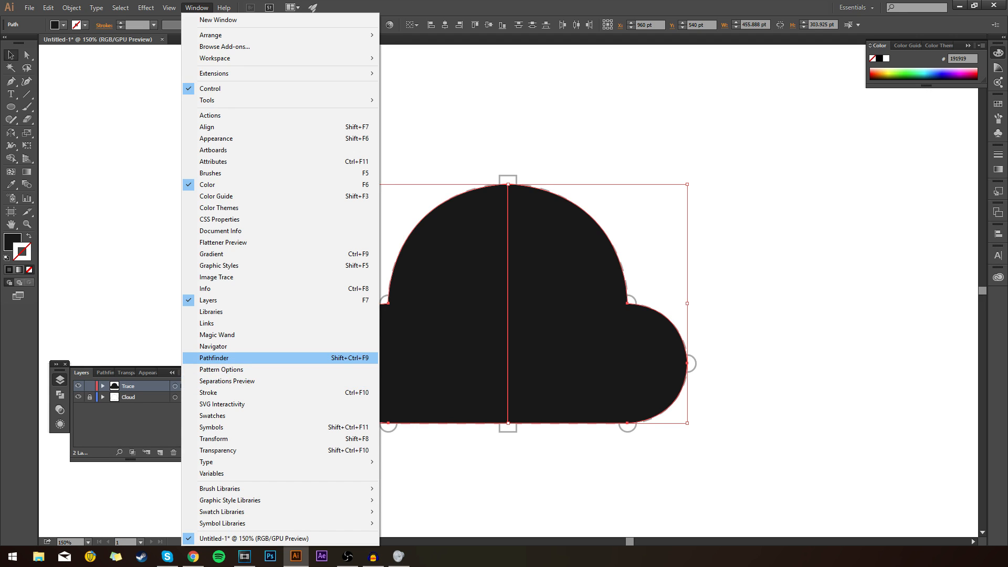
click(142, 315)
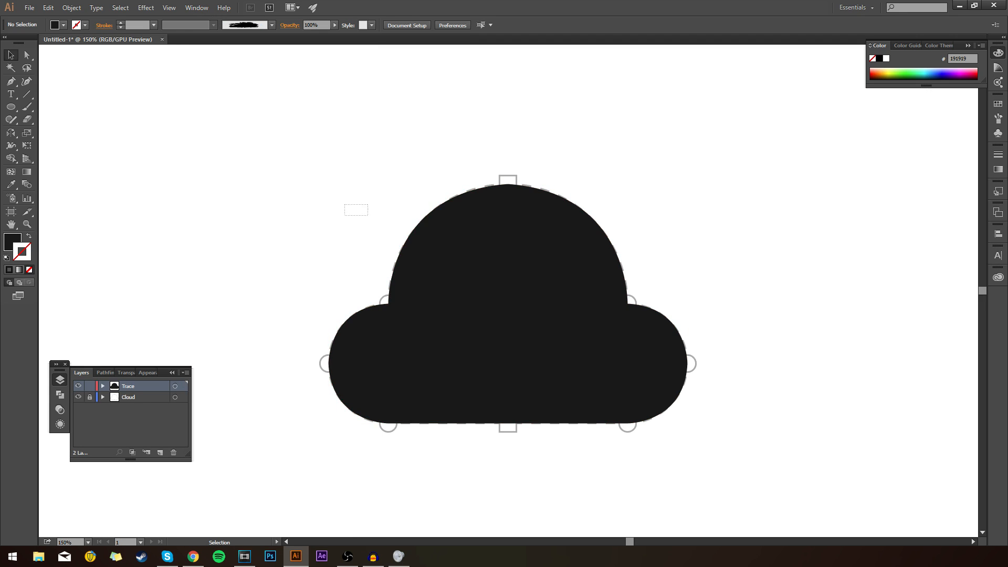
drag(344, 205, 720, 386)
click(105, 372)
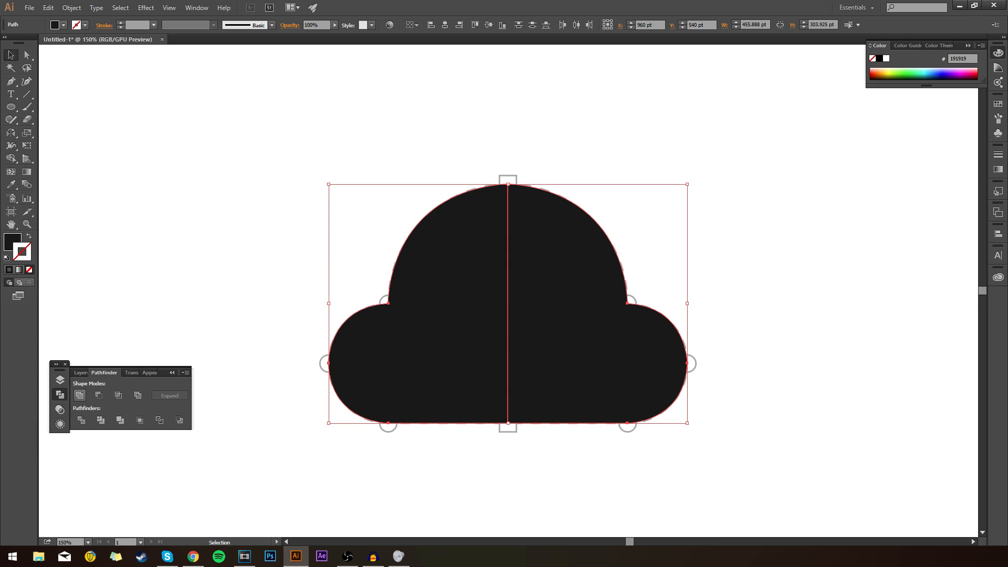
click(79, 395)
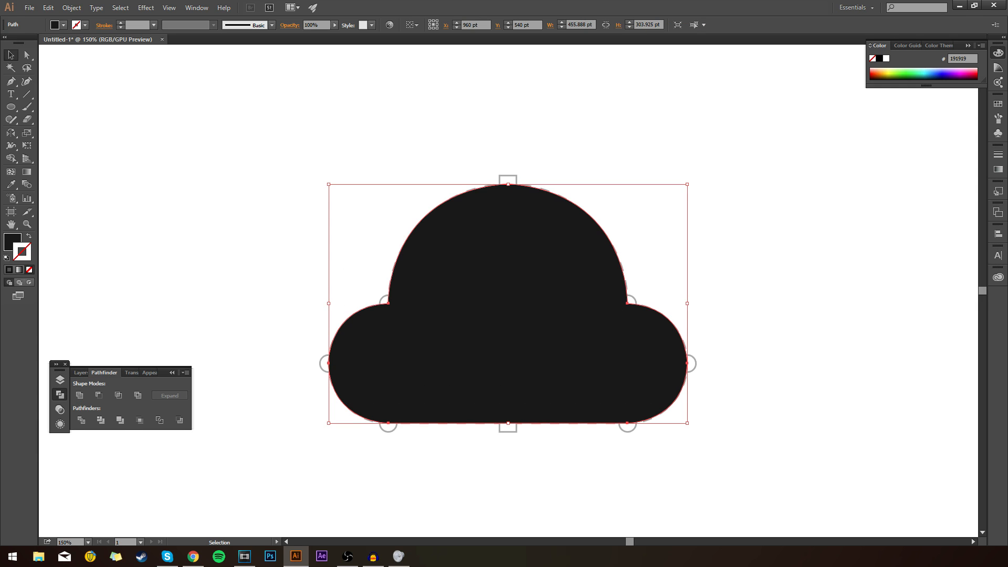
key(ctrl+shift+a)
Step: Inspect the united cloud's top anchor and centre line with Direct Selection, and clear the selection
key(a)
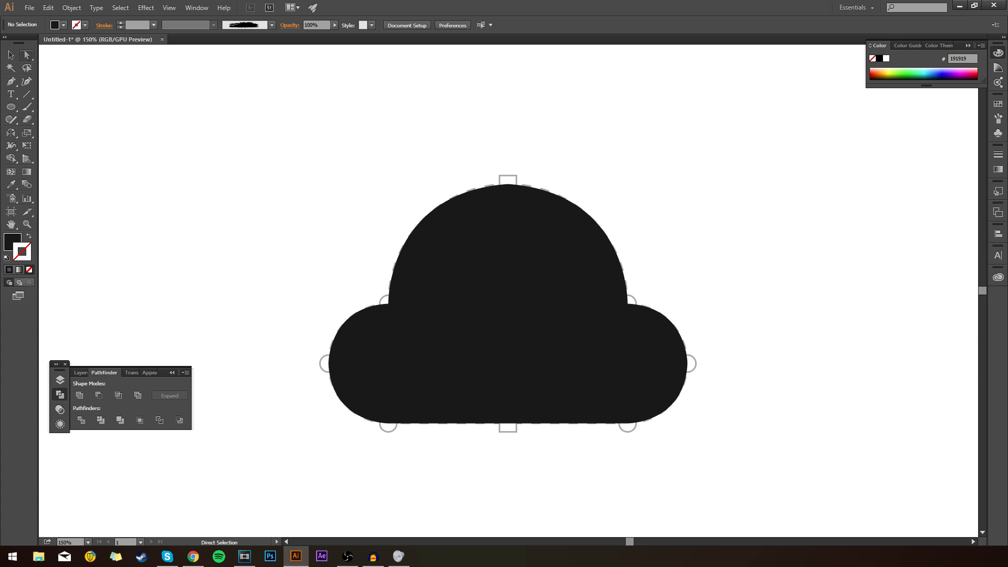
click(508, 184)
drag(507, 194, 506, 421)
key(ctrl+shift+a)
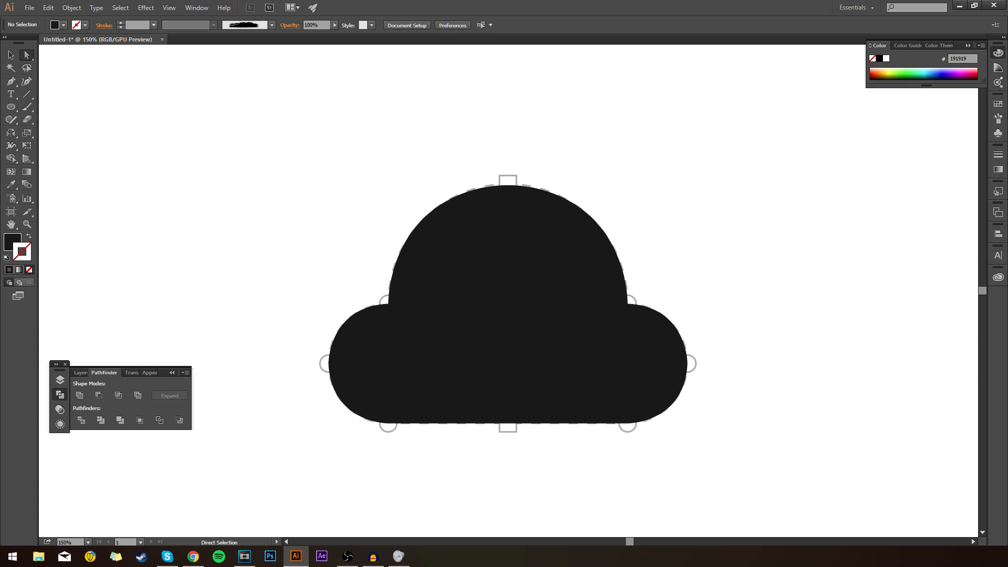